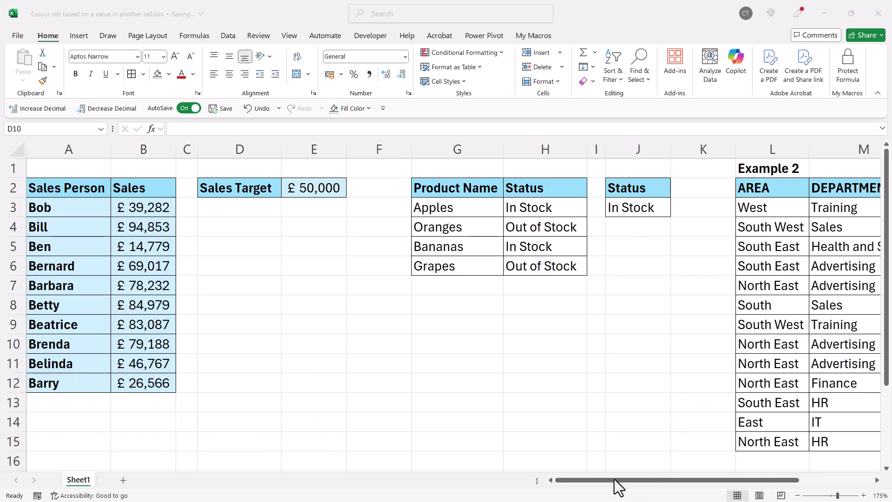
Select the sales figures B3:B12 and open Conditional Formatting's Highlight Cells Rules menu.
left_click(877, 480)
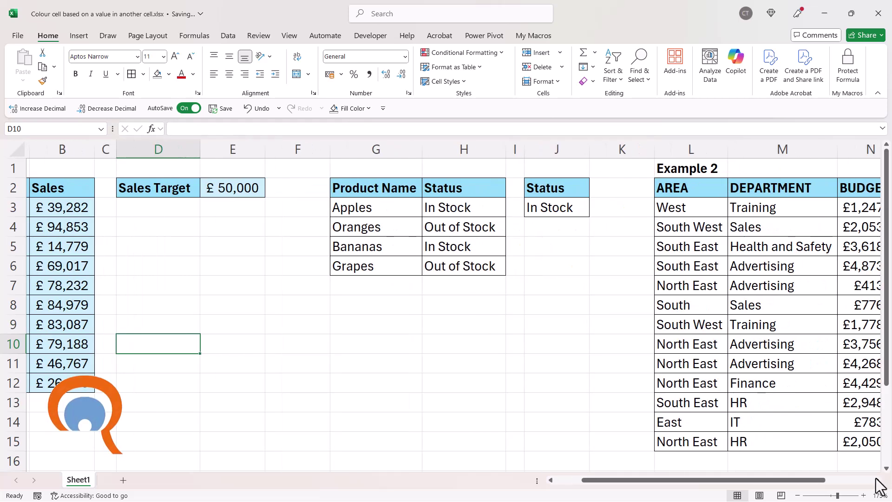
left_click(877, 480)
left_click(877, 479)
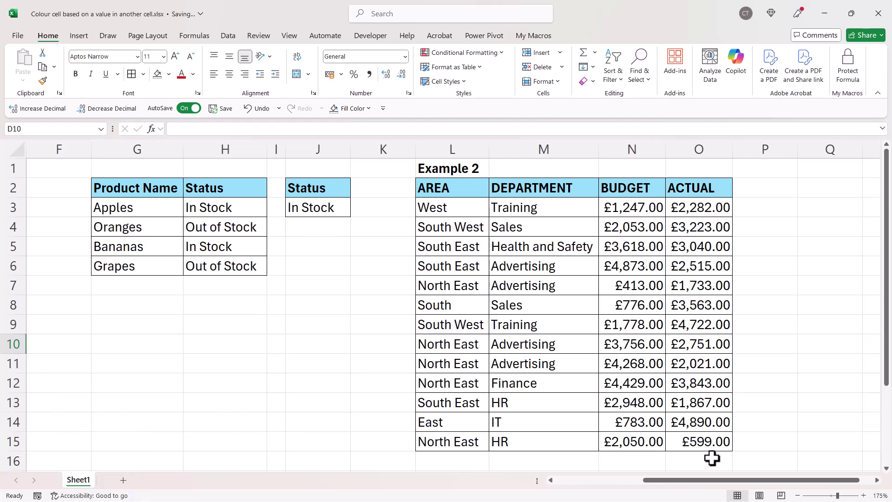
left_click_drag(710, 483, 534, 483)
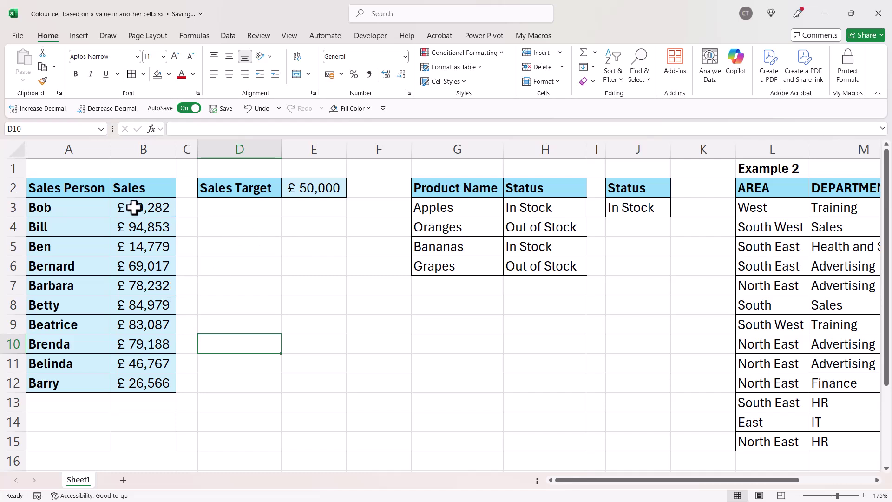
left_click_drag(145, 209, 134, 376)
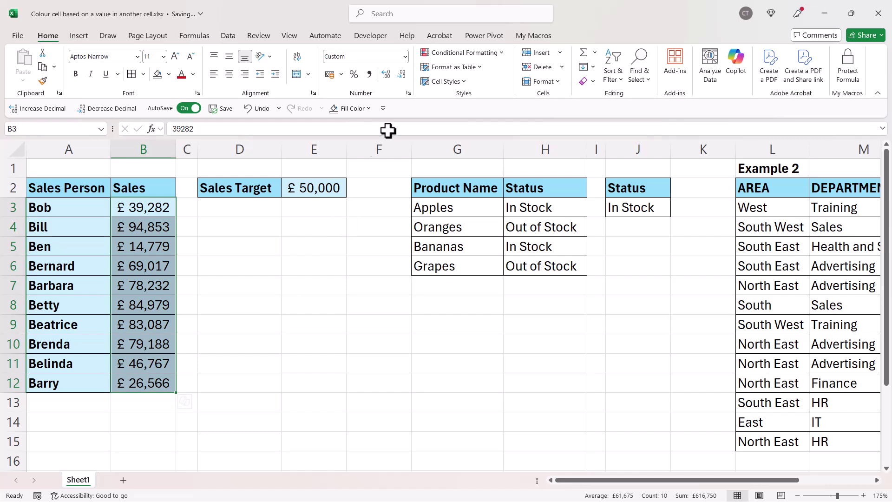
left_click(490, 54)
mouse_move(484, 77)
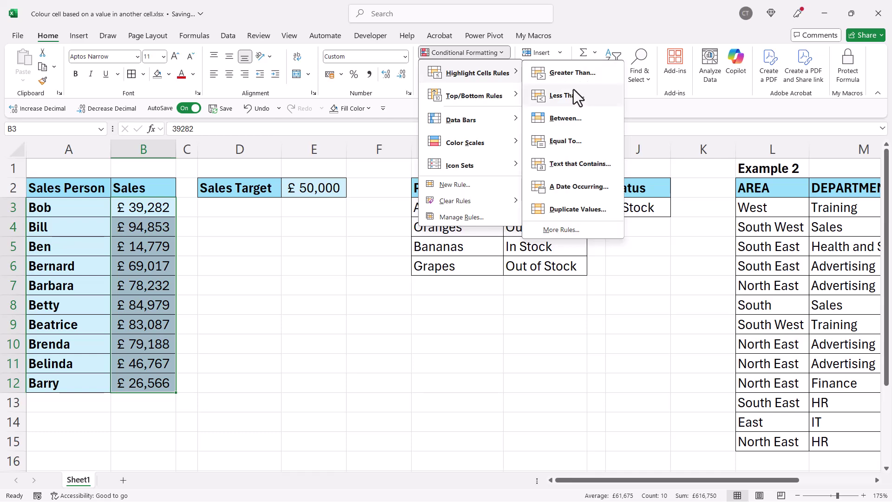
Create a new rule for cells greater than or equal to the target in $E$2.
left_click(551, 233)
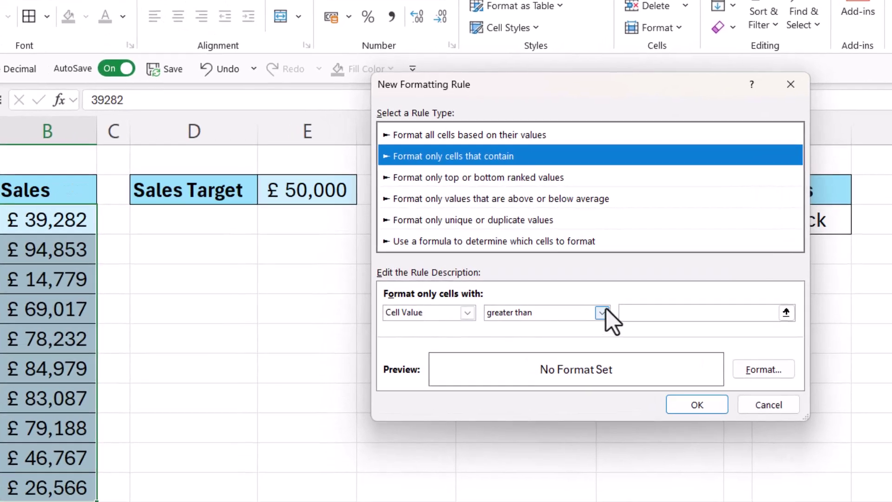
left_click(602, 313)
left_click(556, 393)
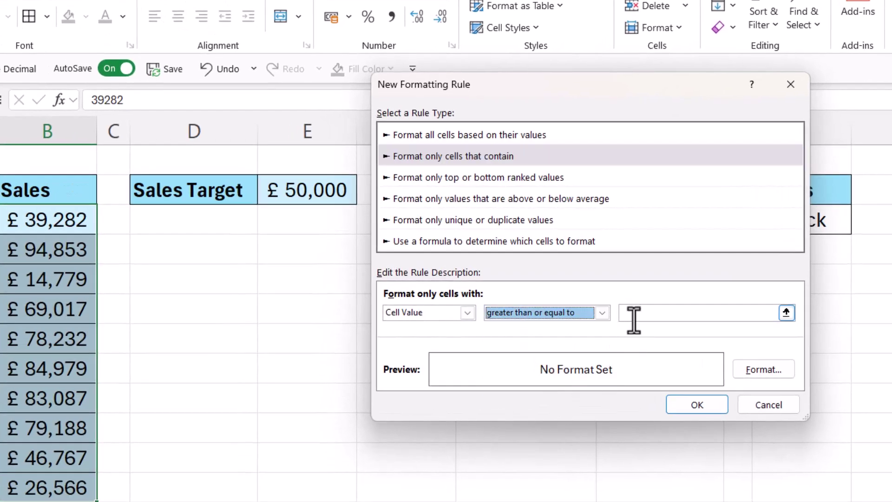
left_click(632, 316)
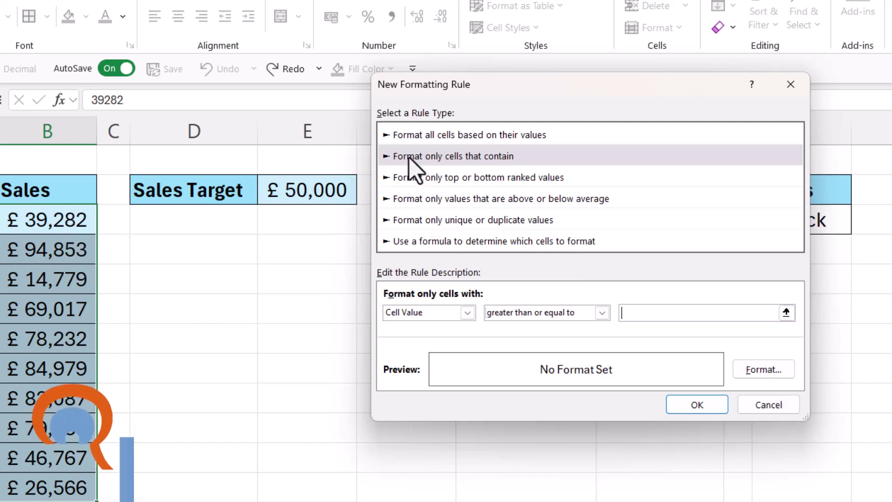
left_click(320, 183)
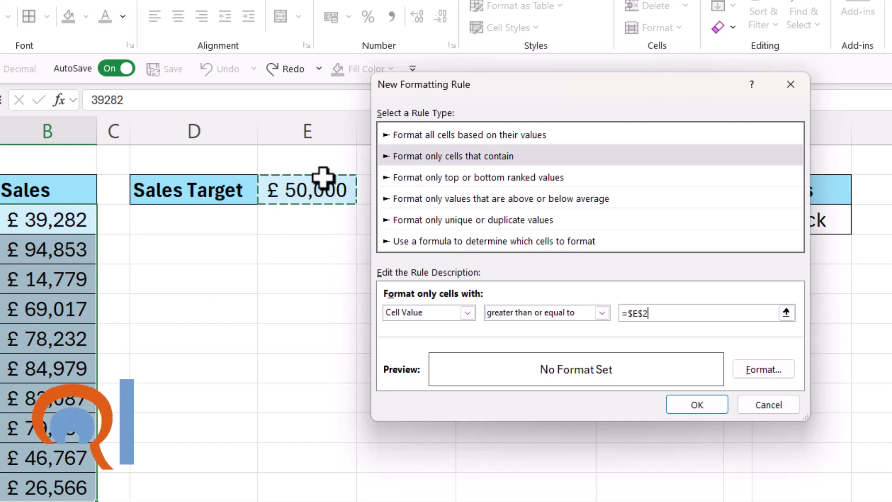
Set the rule's format to a green fill with white font colour.
left_click(754, 368)
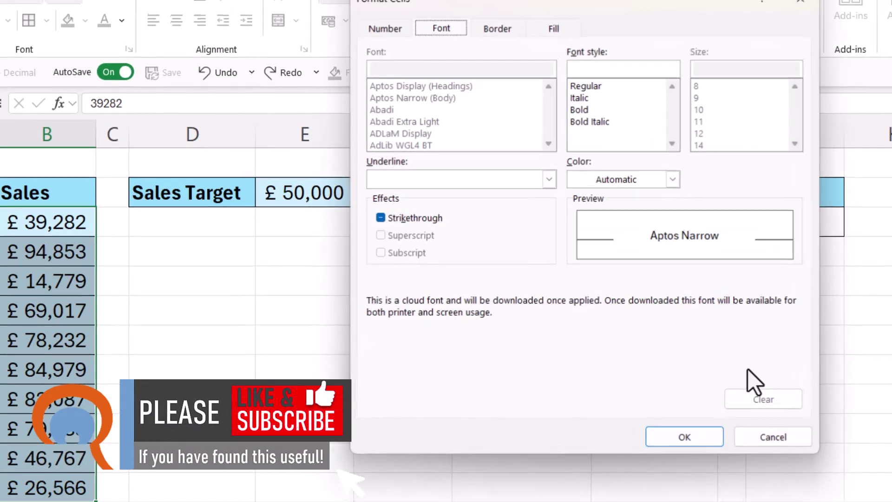
left_click(553, 29)
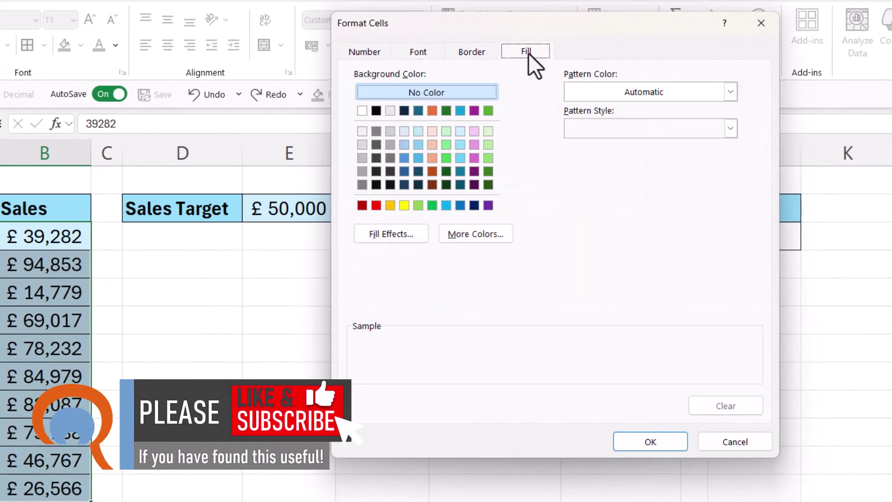
left_click(489, 111)
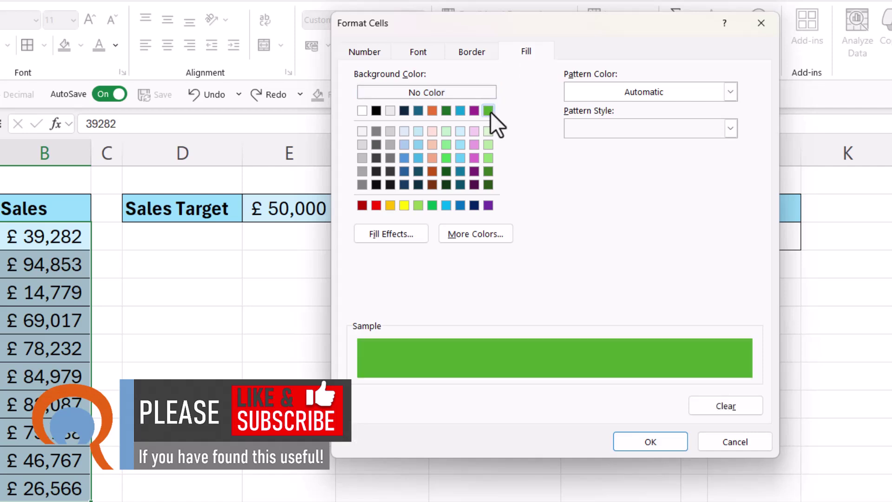
left_click(422, 52)
left_click(638, 196)
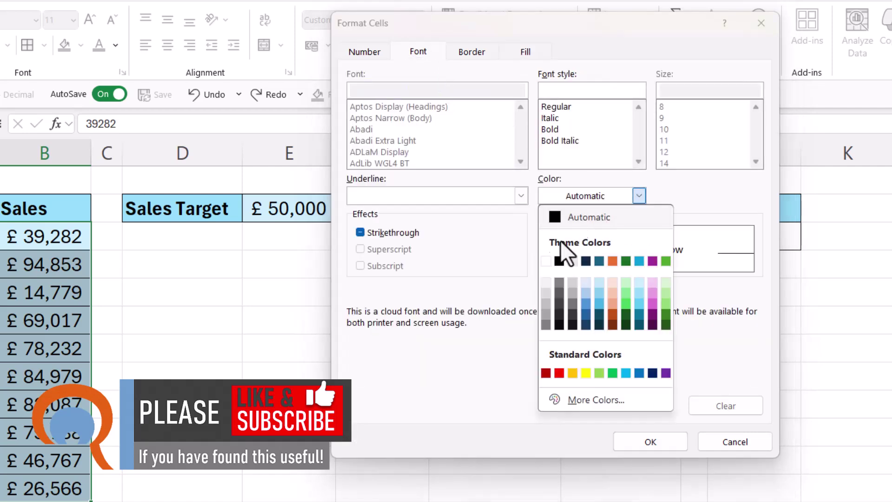
left_click(549, 262)
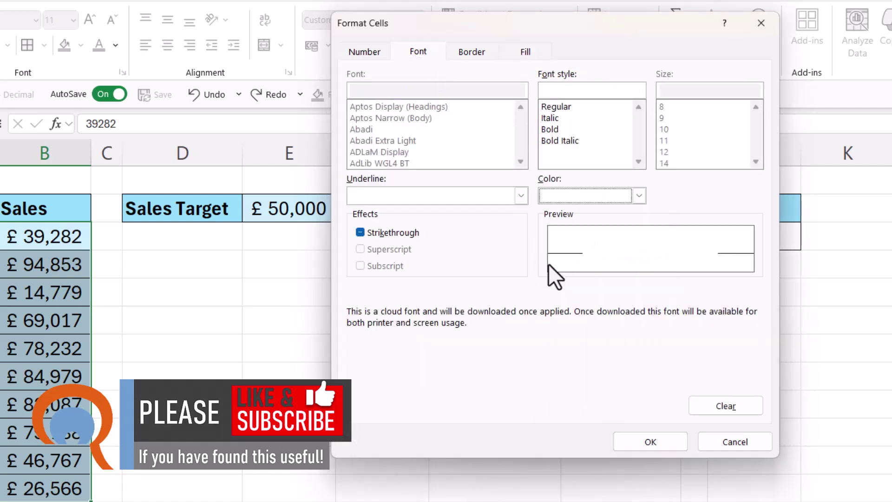
left_click(633, 437)
Apply the sales target rule, then scroll right toward the Status tables.
left_click(662, 409)
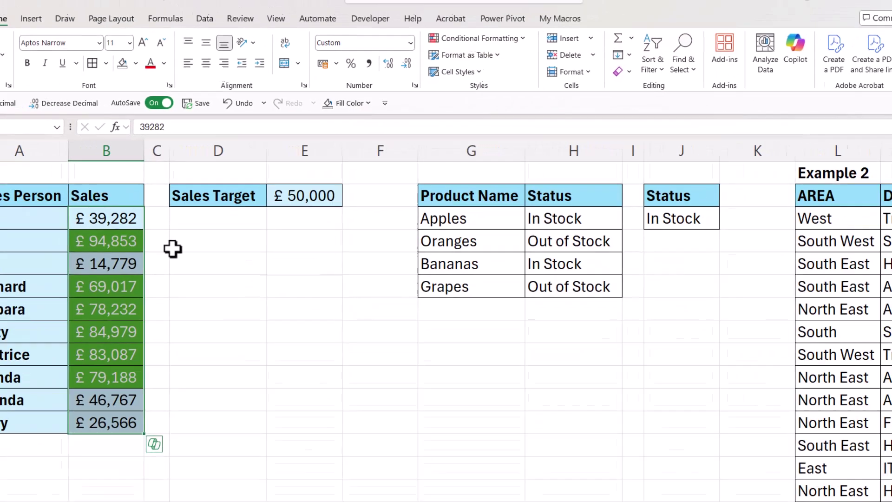
left_click(139, 288)
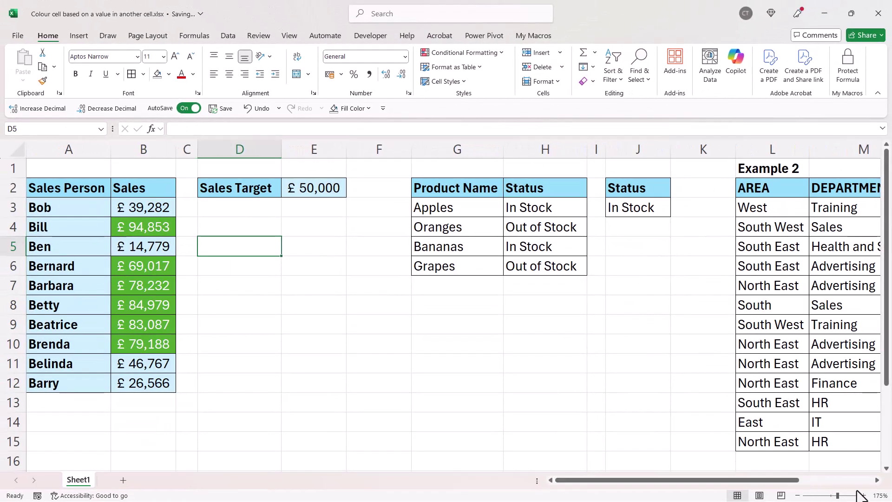
left_click(877, 480)
left_click(877, 480)
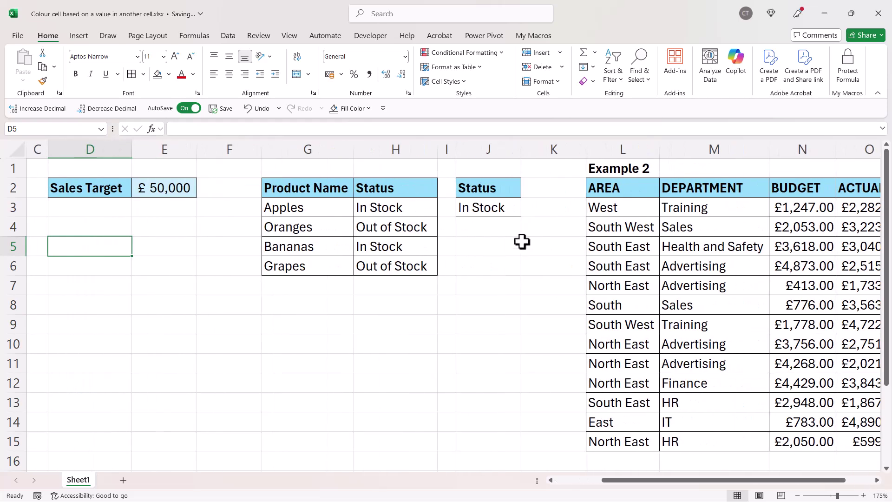
Select Status cells H3:H6 and open the Highlight Cells Rules menu.
left_click_drag(404, 209, 402, 265)
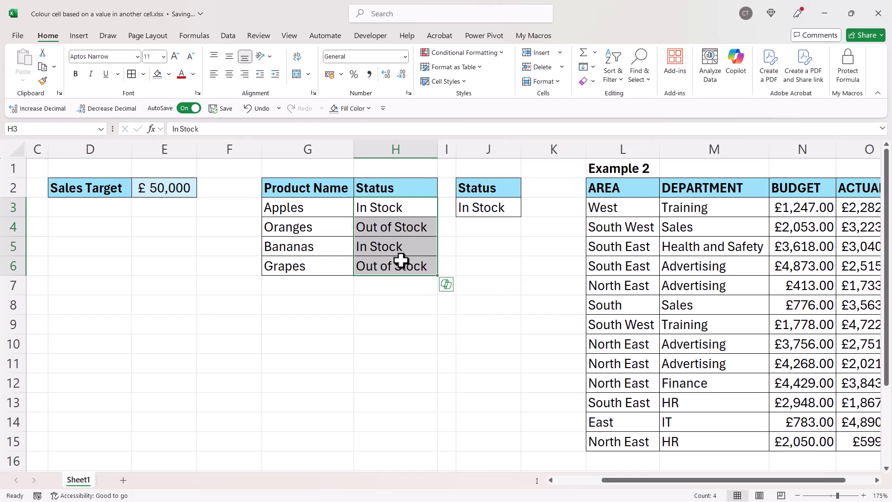
left_click(495, 54)
mouse_move(503, 73)
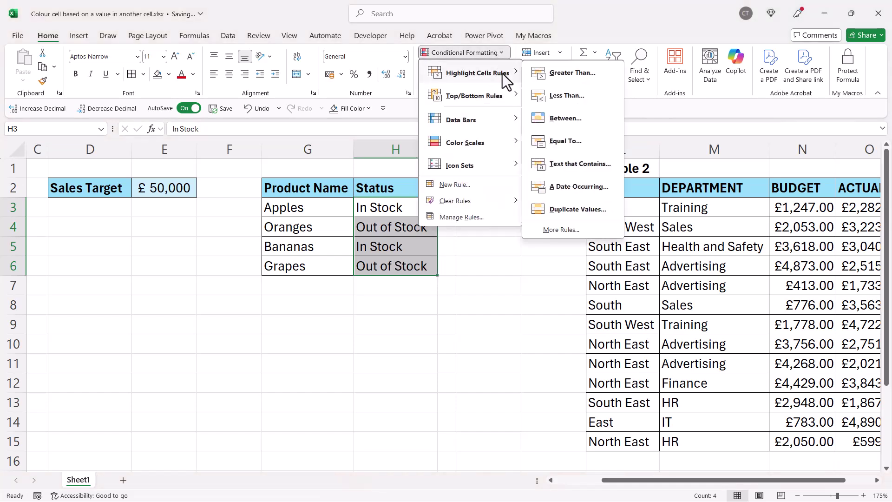
Start an Equal To rule comparing the Status cells against J3.
left_click(565, 141)
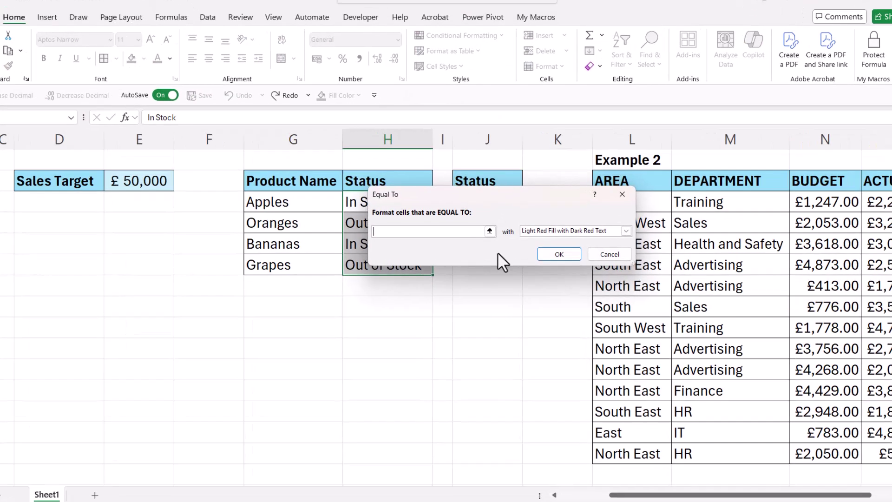
left_click_drag(497, 194, 484, 299)
left_click(480, 204)
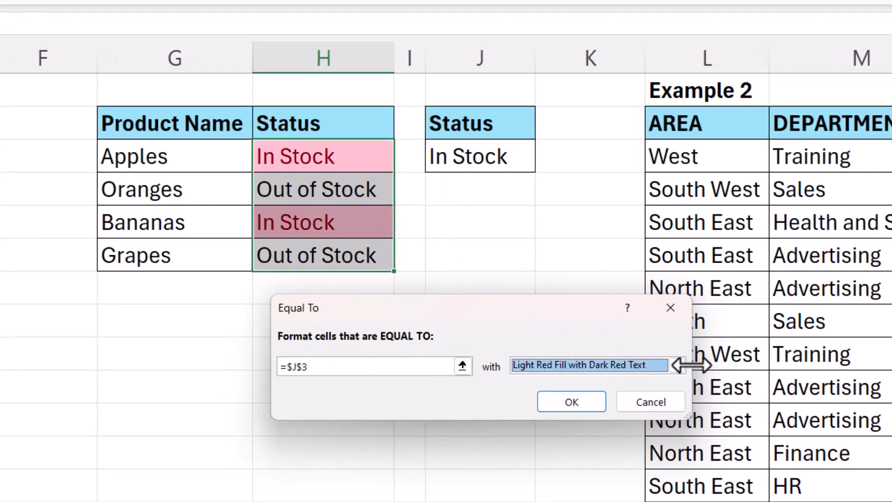
left_click(676, 365)
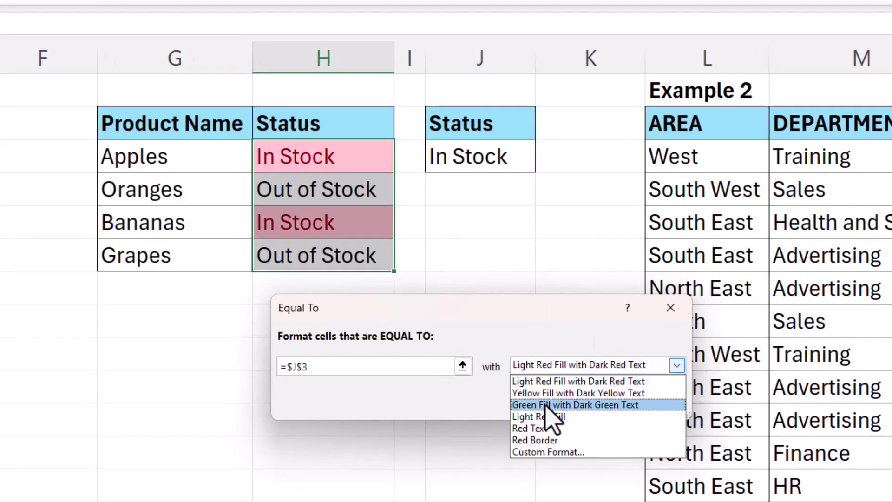
left_click(563, 405)
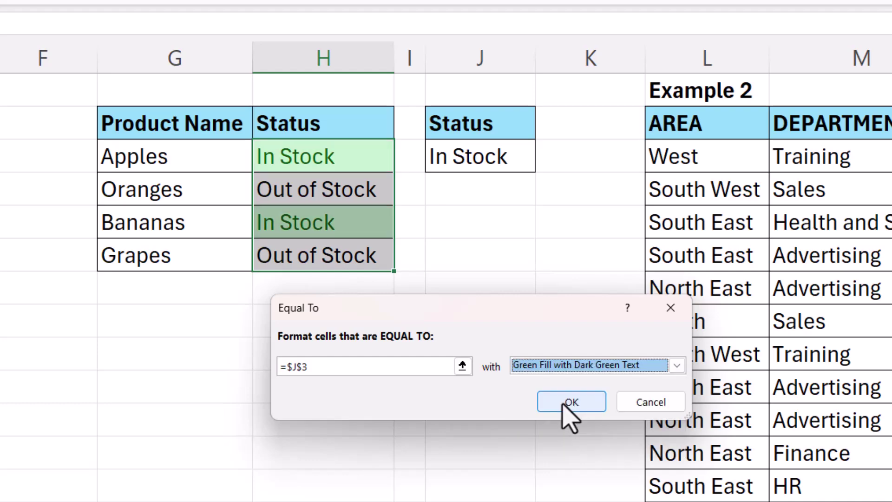
Give the Equal To rule a custom green fill with white text and apply it.
left_click(677, 366)
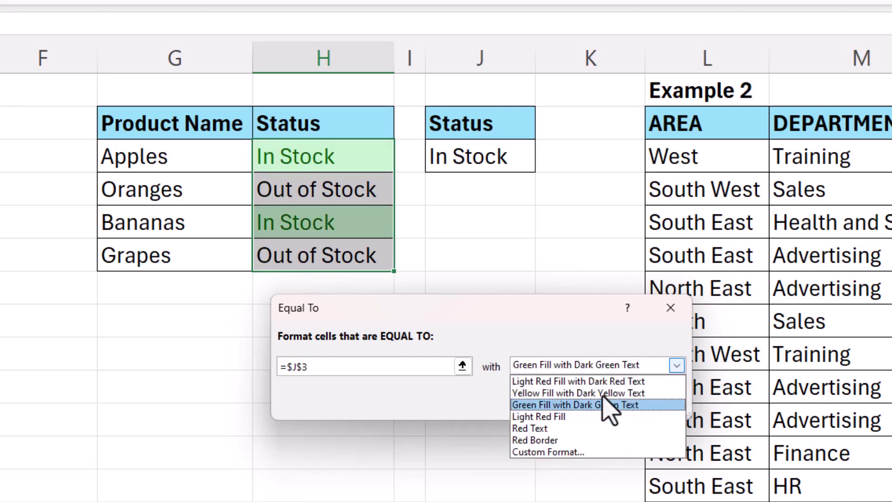
left_click(526, 451)
left_click(571, 53)
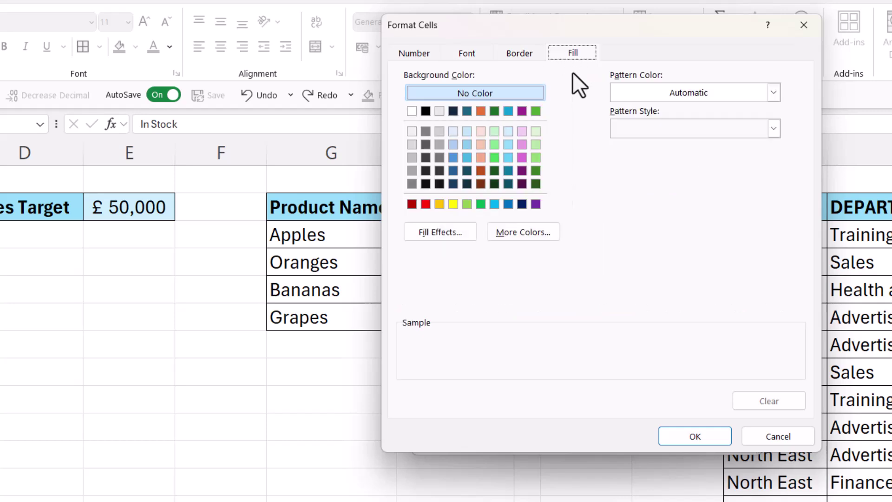
left_click(536, 110)
left_click(473, 52)
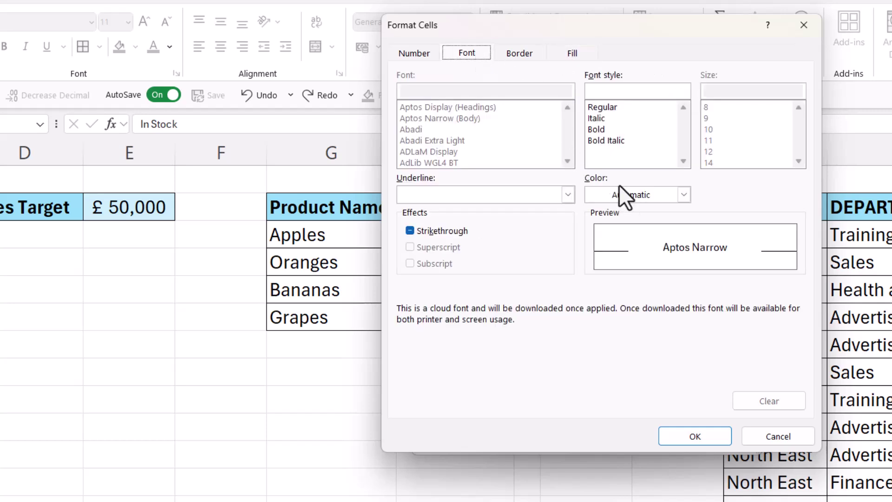
left_click(683, 194)
left_click(595, 256)
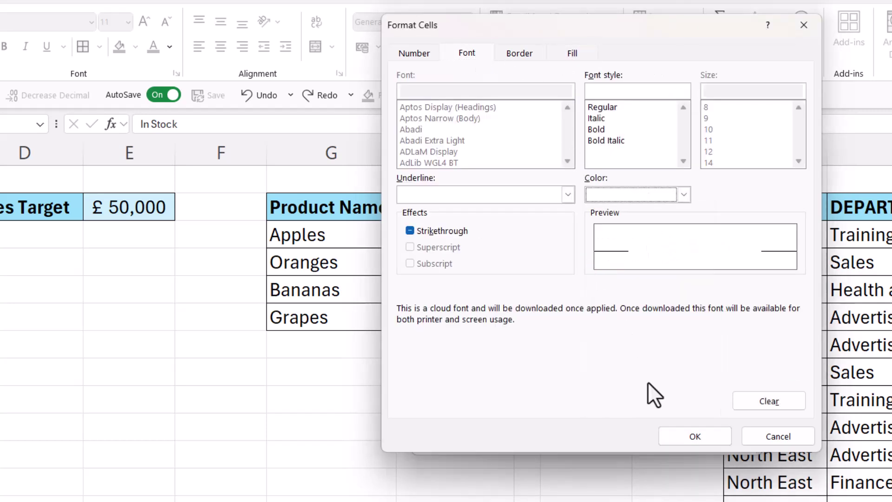
left_click(694, 444)
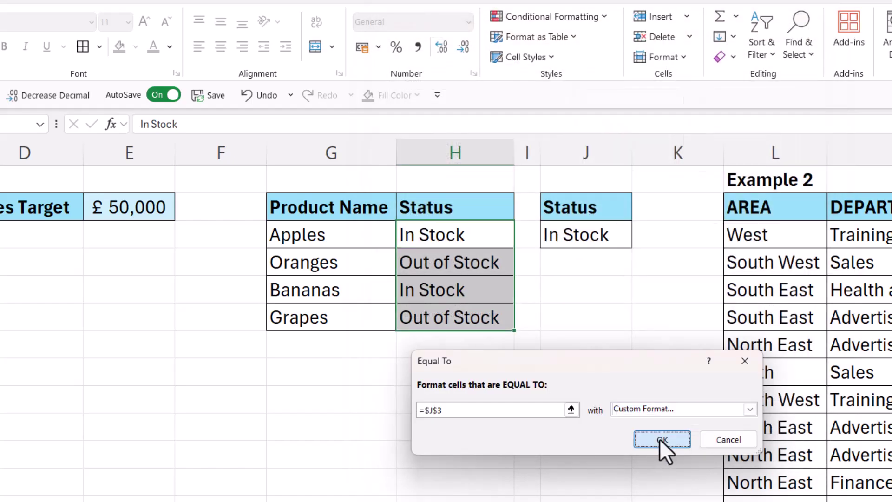
left_click(660, 439)
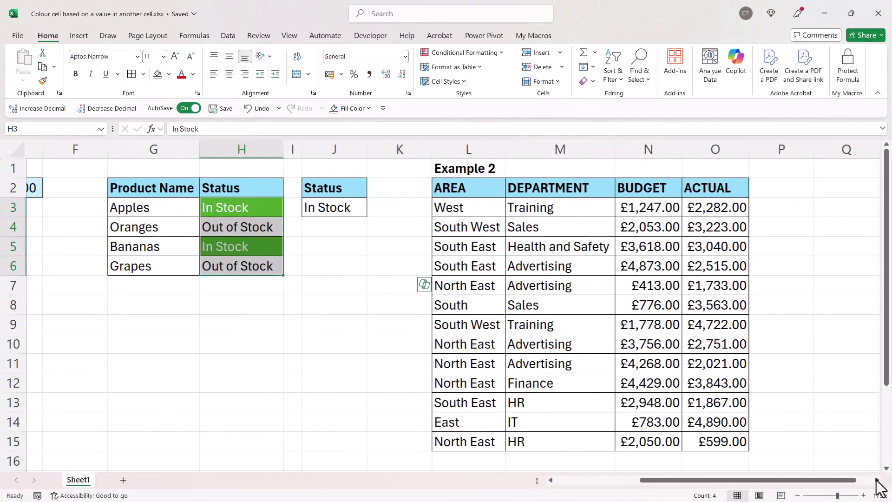
Scroll to the Example 2 budget table and select the ACTUAL values O3:O15.
left_click(877, 480)
left_click(876, 479)
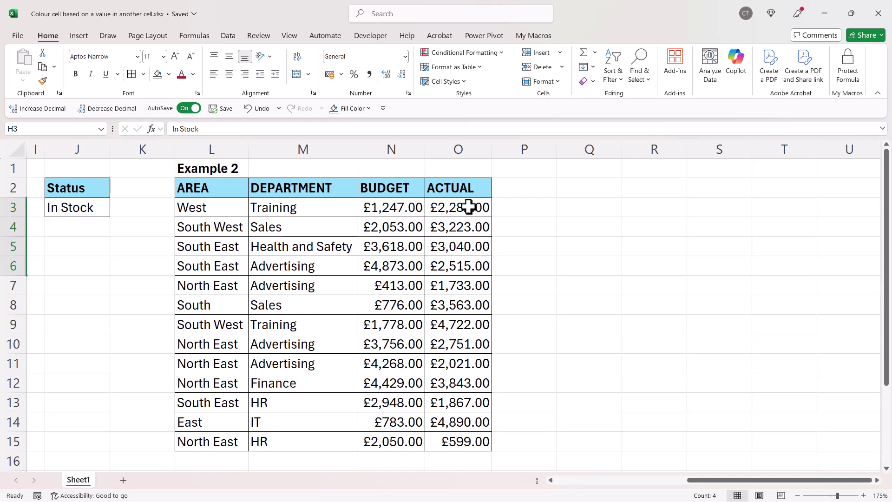
left_click_drag(463, 207, 462, 435)
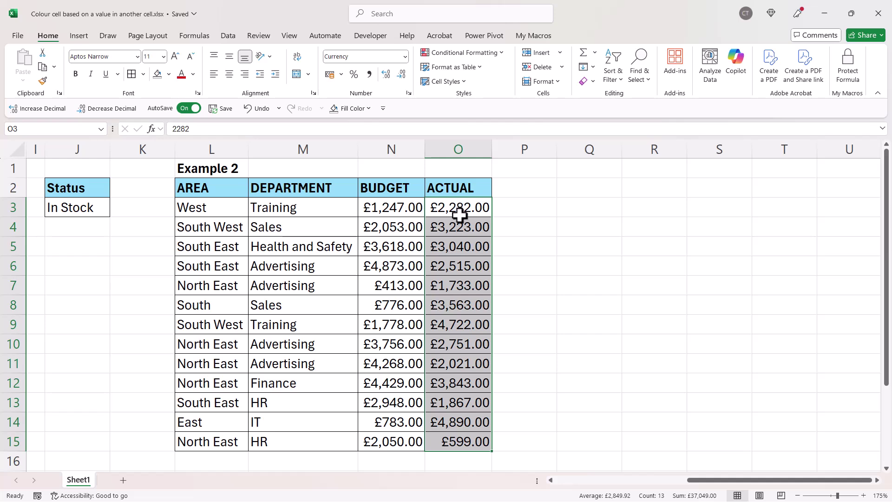
left_click(483, 56)
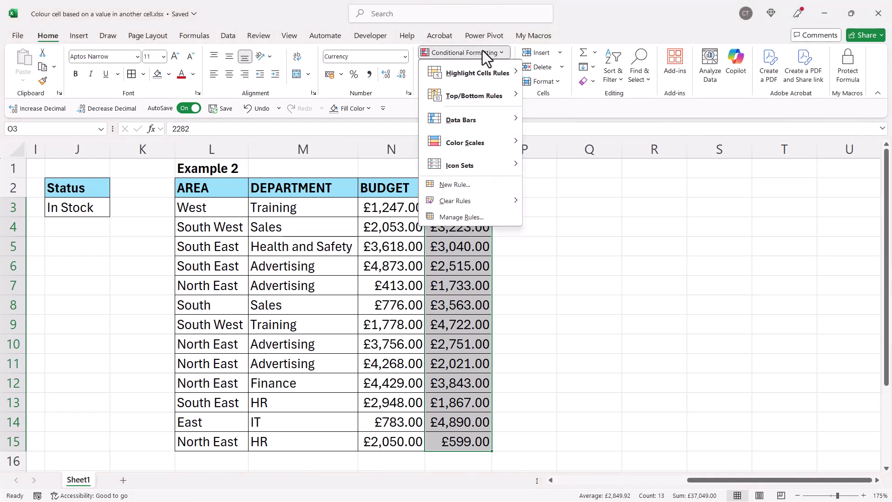
mouse_move(487, 68)
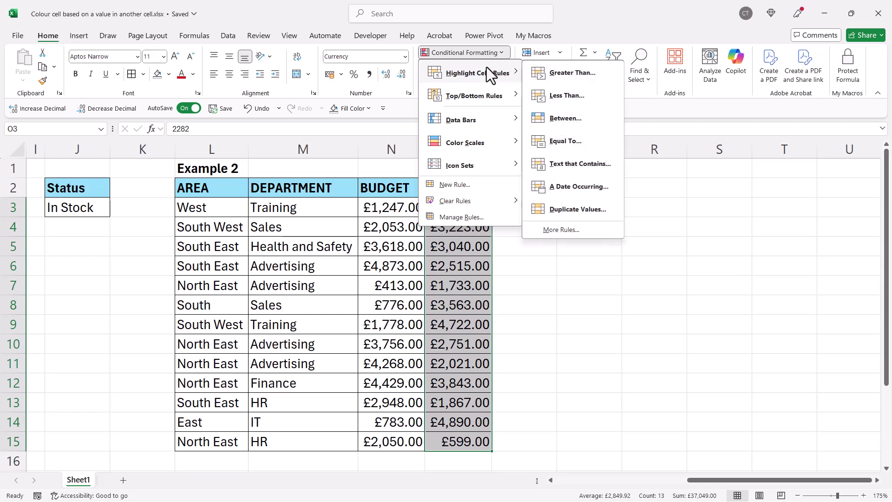
left_click(564, 73)
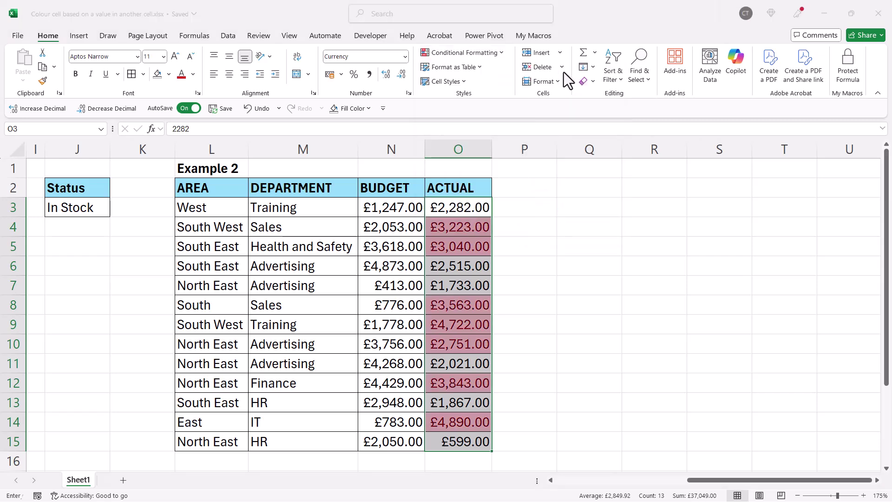
left_click_drag(492, 301, 687, 140)
left_click_drag(395, 207, 394, 438)
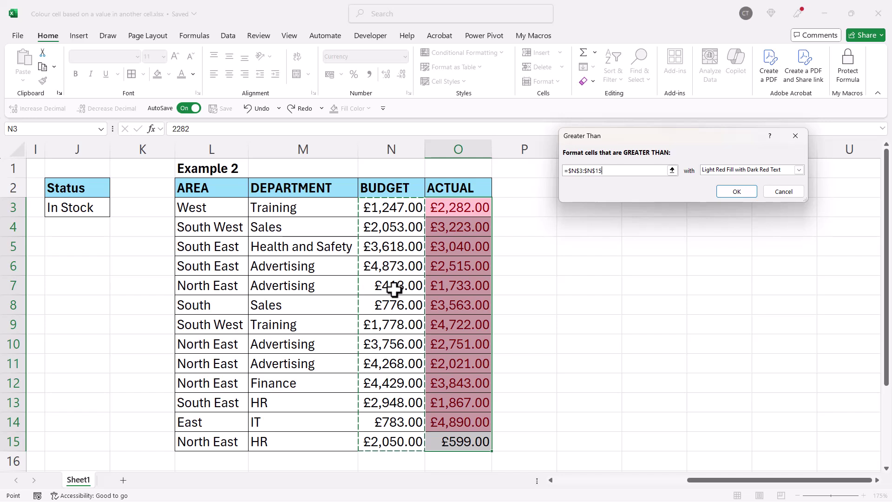
left_click(733, 192)
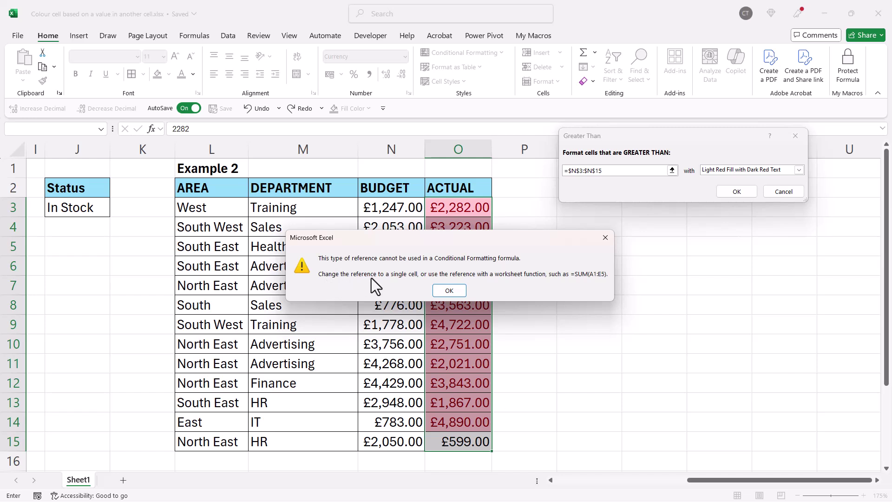
left_click(449, 291)
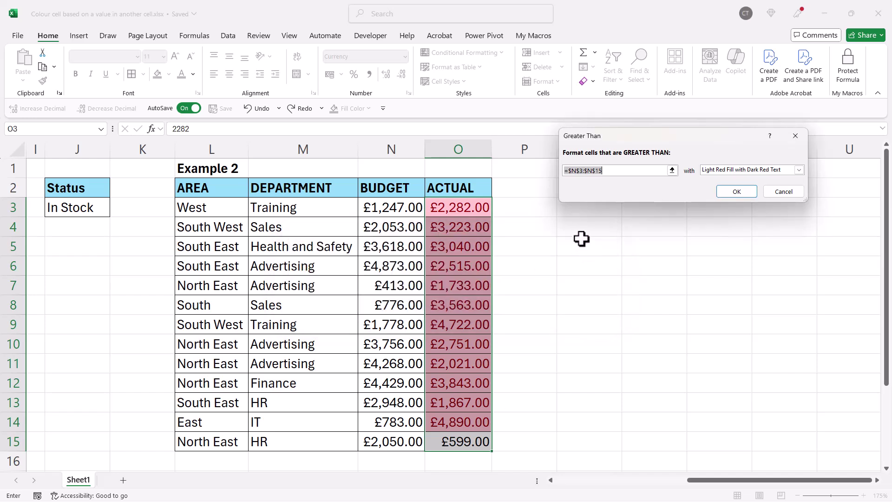
Reselect O3:O15 and undo the accidental entry so O3 stays £2,282.00.
key("Escape")
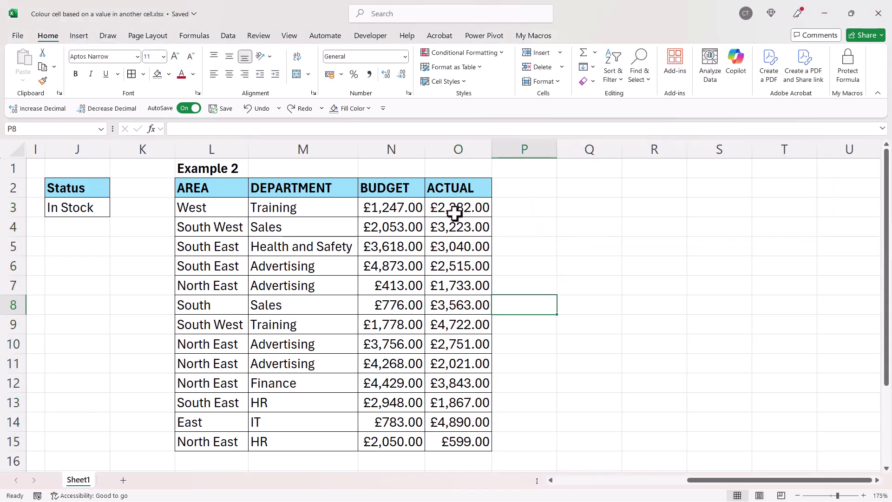
left_click_drag(456, 215, 476, 444)
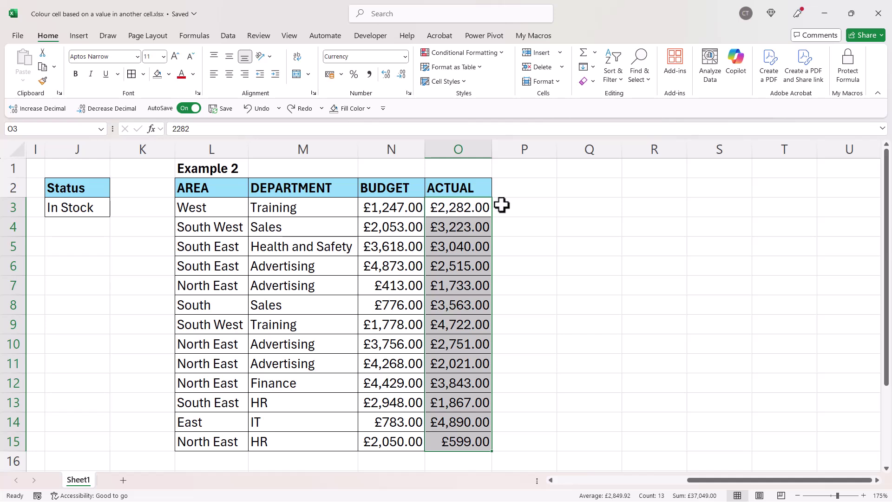
type("hdhhd")
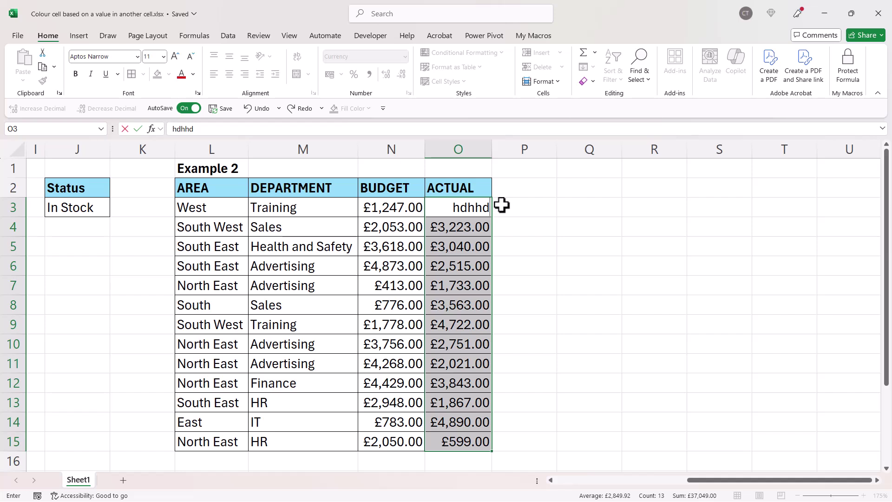
key("ctrl+z")
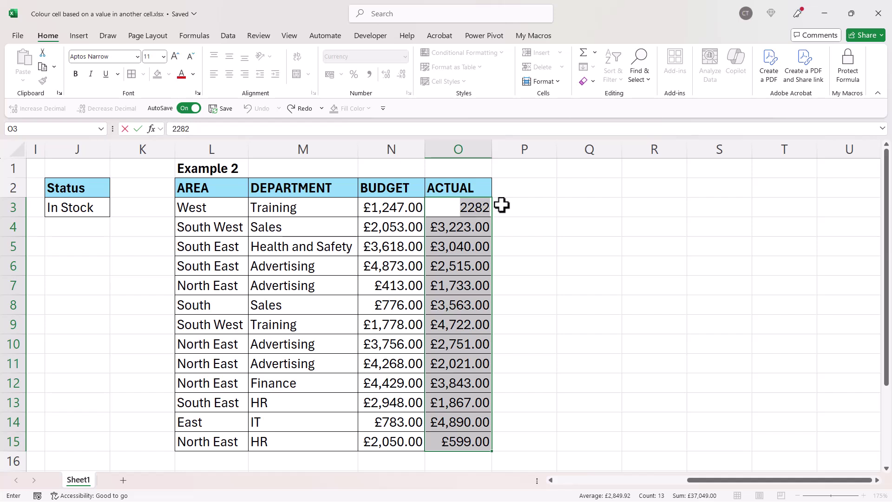
key("Escape")
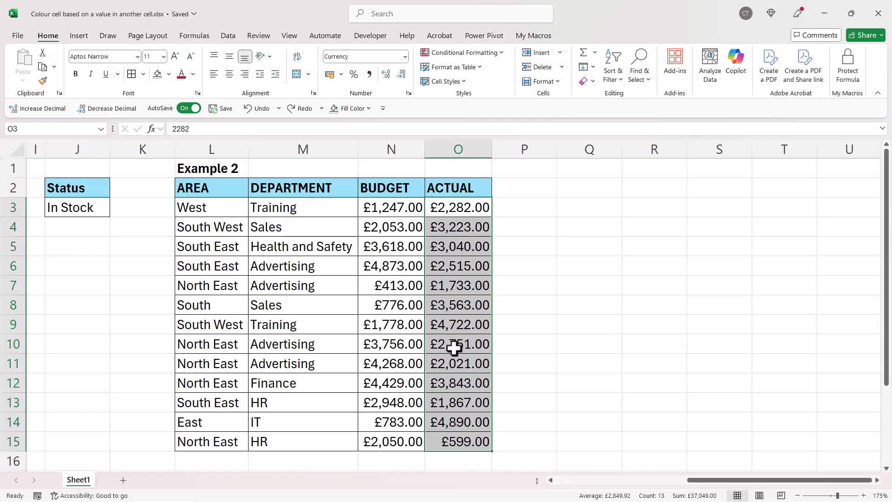
Start a Greater Than highlight rule for the ACTUAL values using BUDGET cell $N$3.
left_click(499, 55)
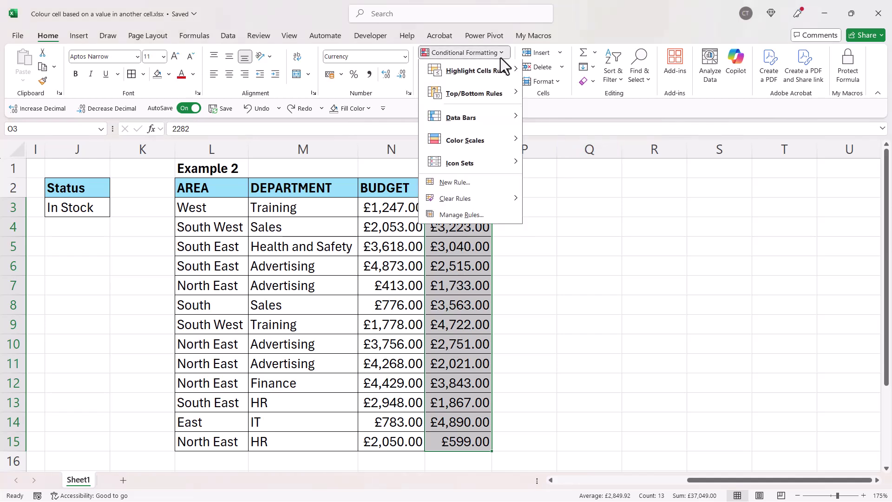
mouse_move(503, 73)
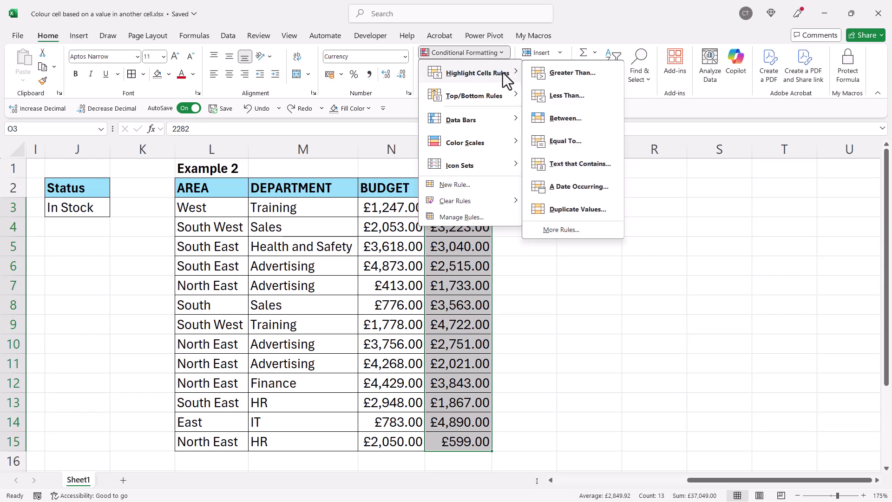
left_click(597, 72)
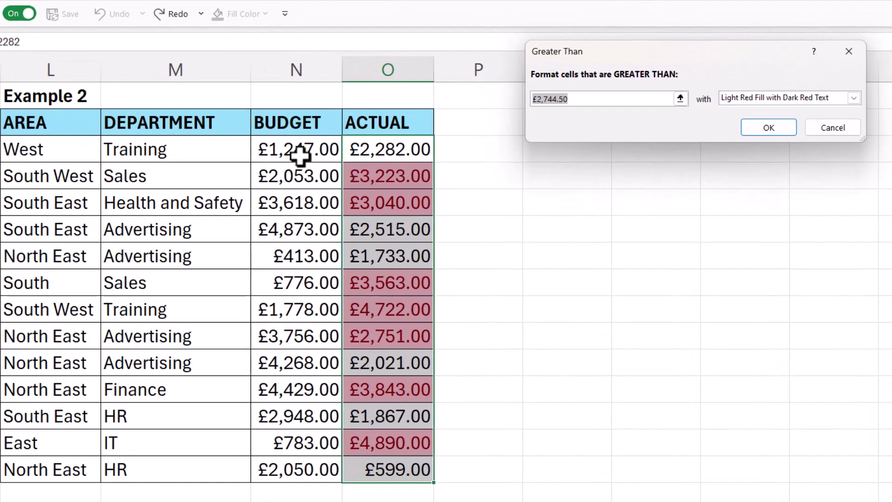
left_click(290, 149)
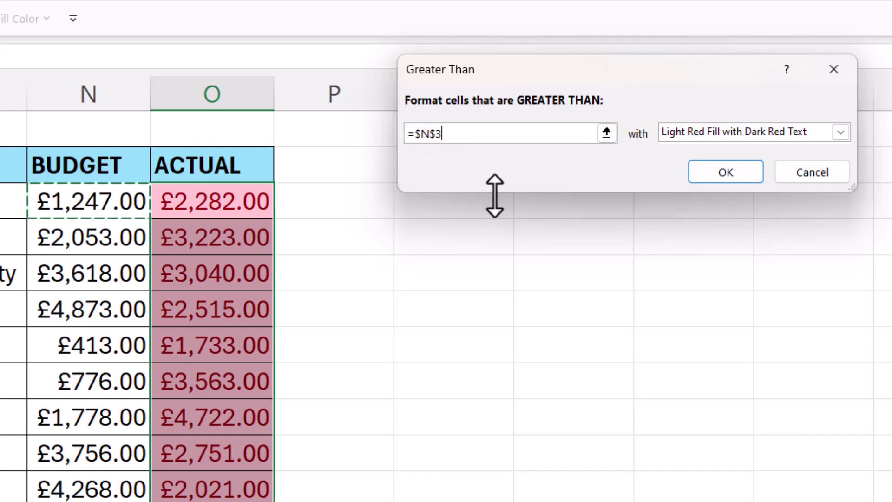
Change the reference to relative =N3 and apply the light red over-budget rule.
key("F4")
key("F4")
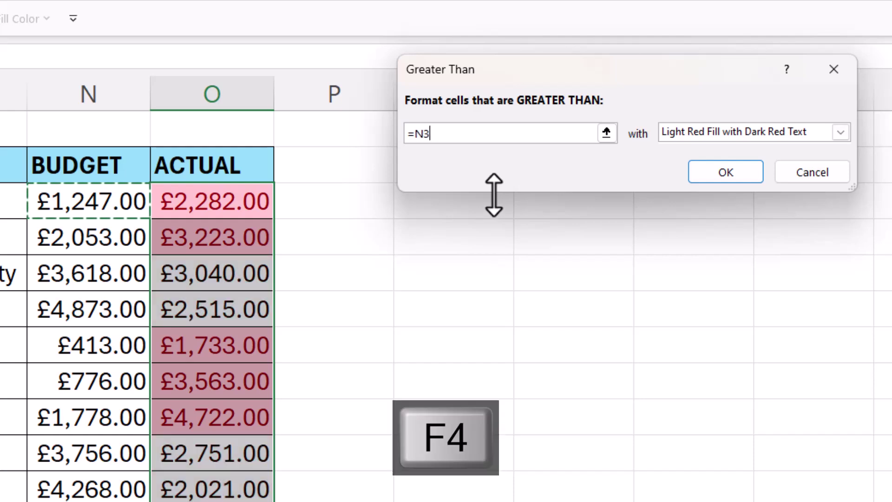
key("F4")
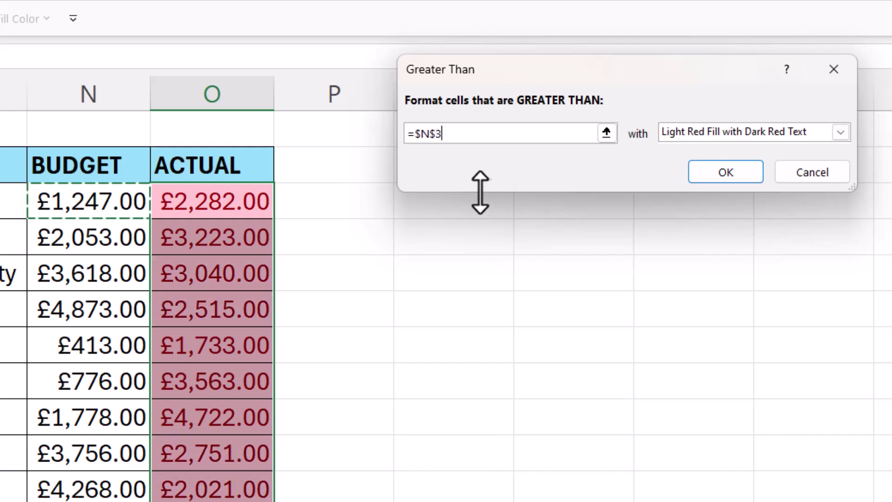
left_click(441, 139)
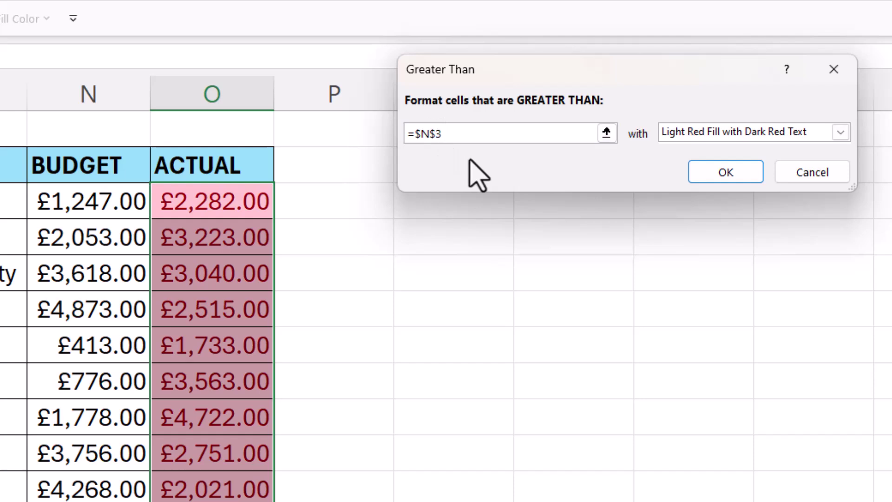
key("BackSpace")
left_click(420, 134)
key("BackSpace")
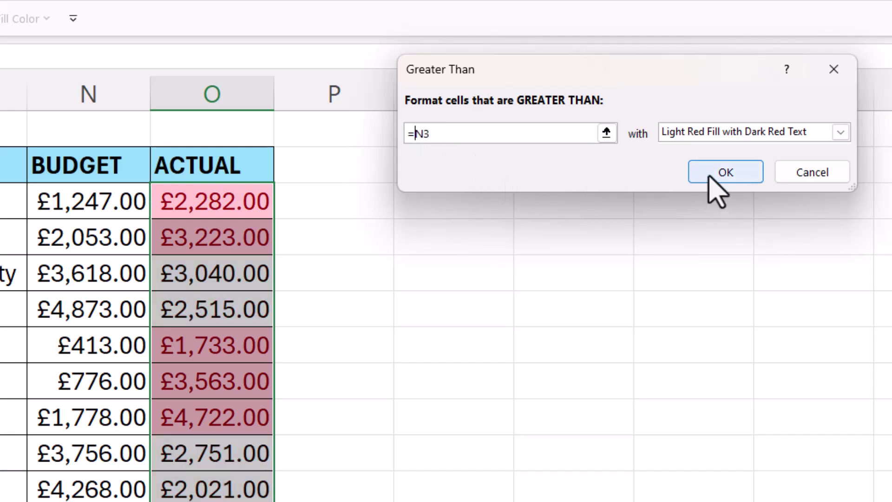
left_click(702, 172)
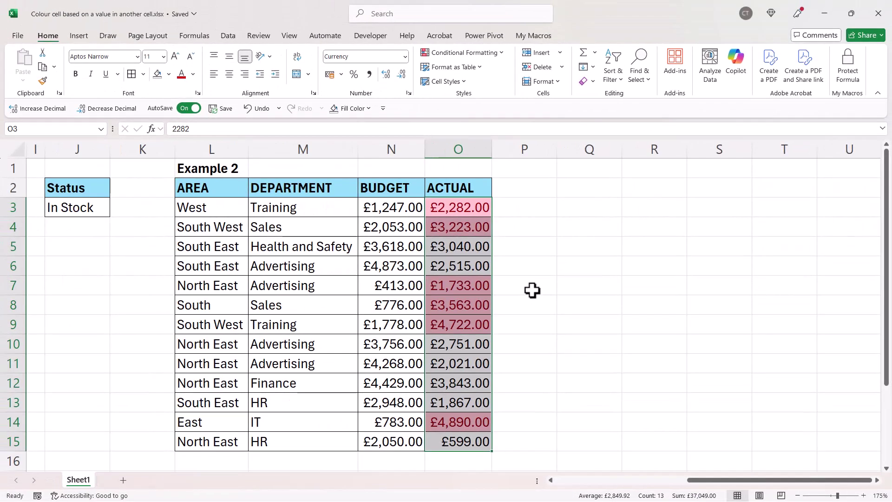